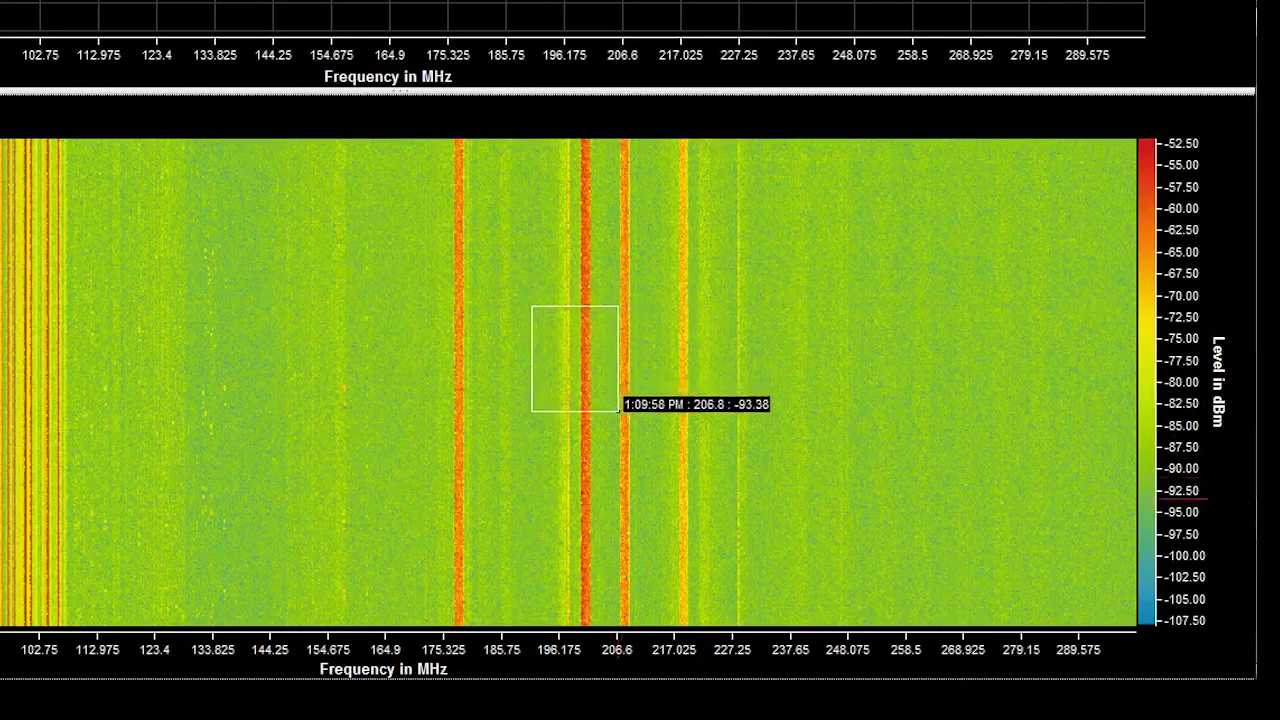
- Zoom the waterfall to about 196–211 MHz, showing the bands near 200.6–202 and 207.5–209 MHz
left_click_drag(642, 427, 643, 427)
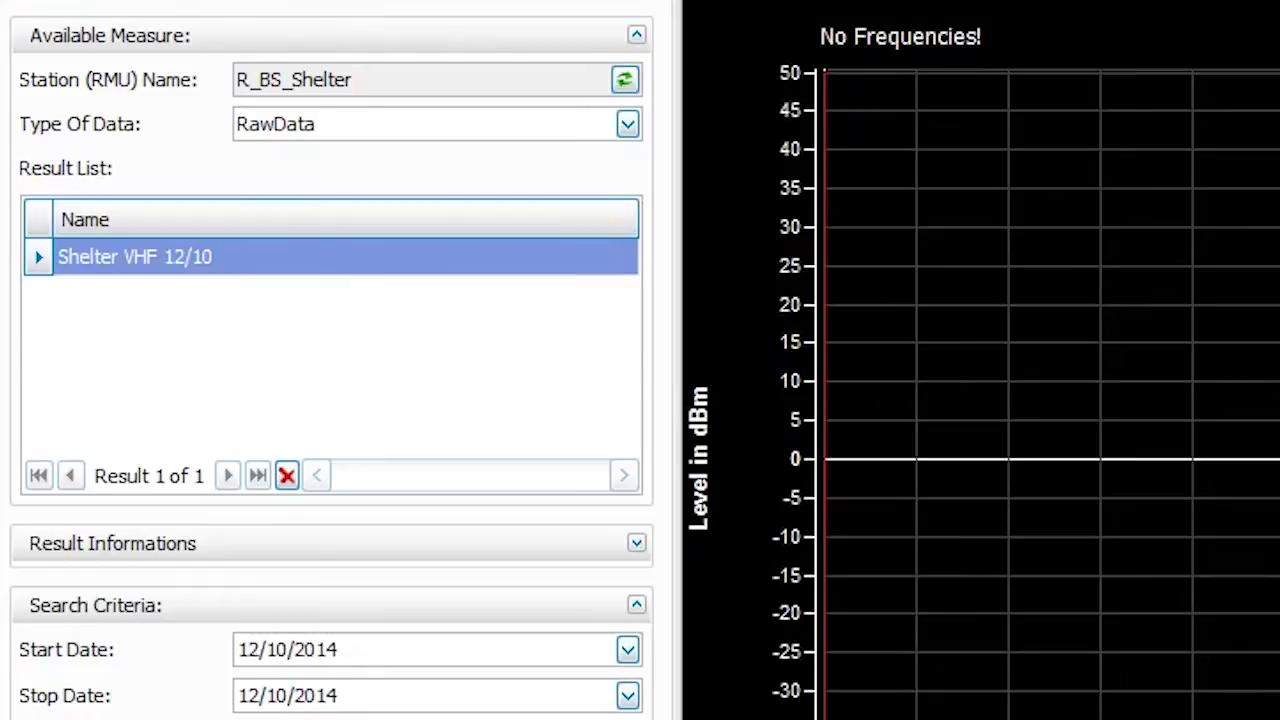
- Switch the data type to NoiseFree to show the VHF Monitoring 12/10 NF SNR chart
key("alt+Down")
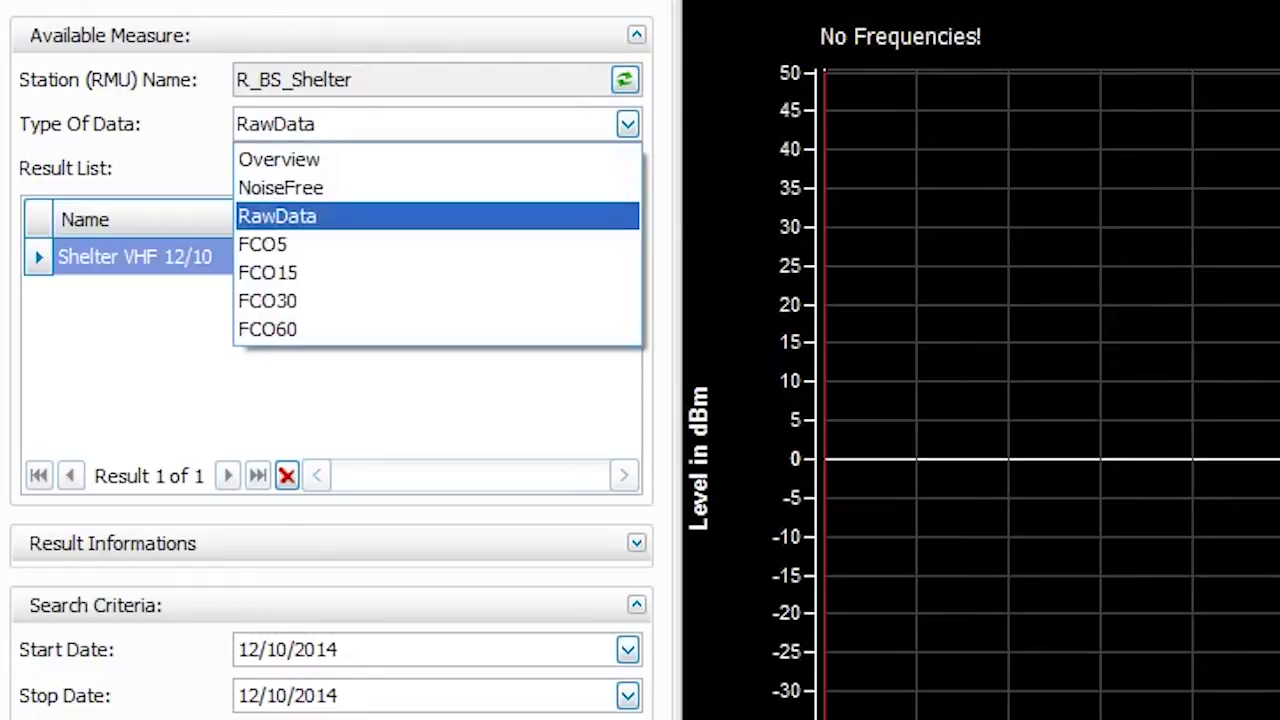
key("Return")
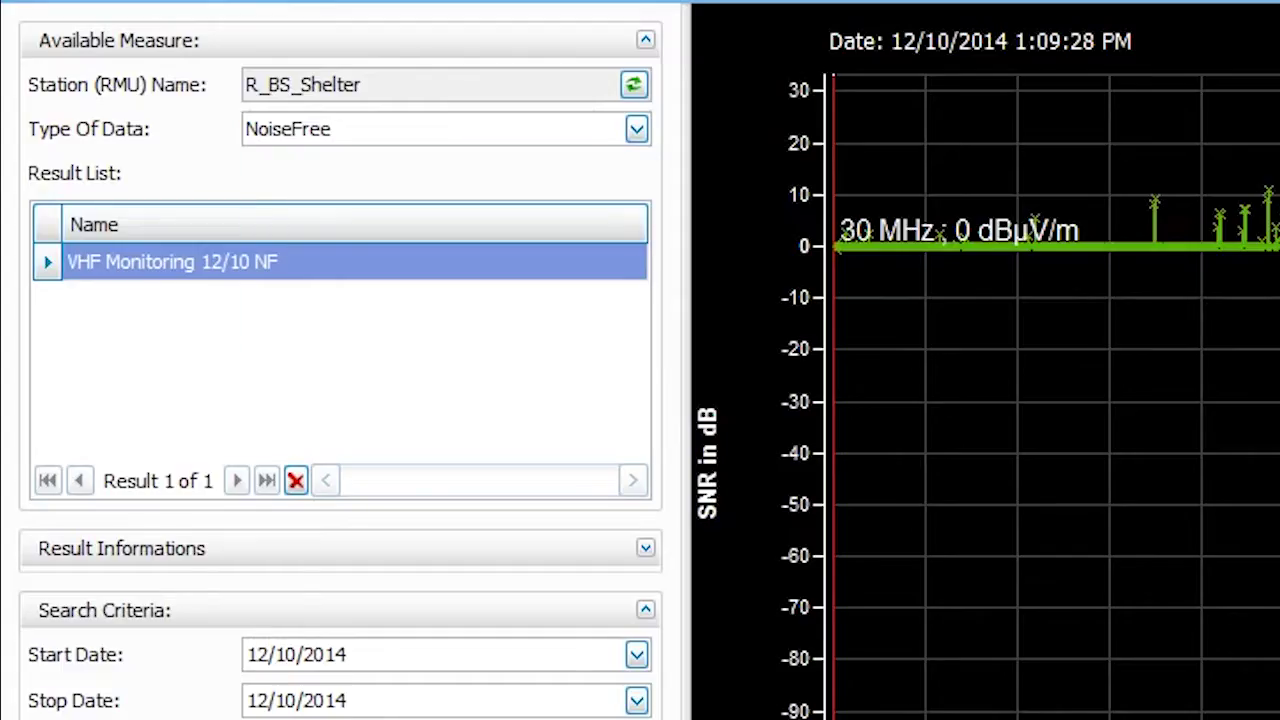
left_click(636, 129)
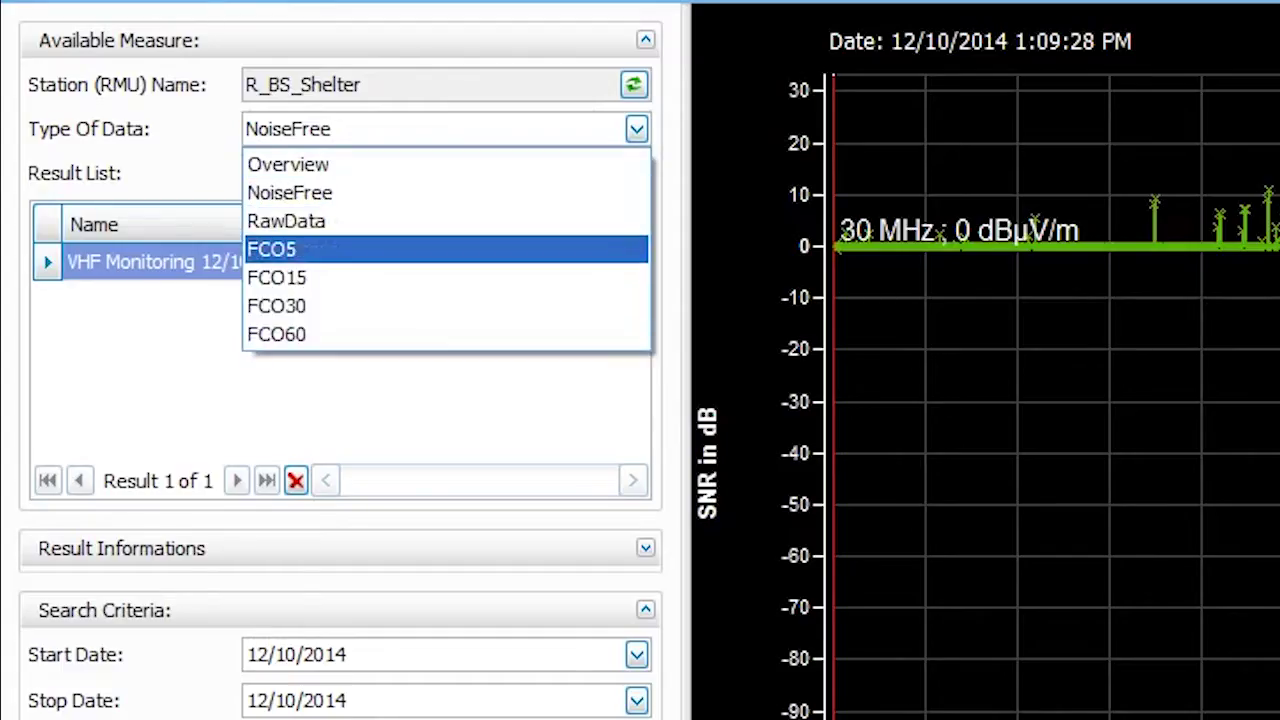
- Load FCO5 occupation data and plot occupation over time at 123.35 MHz
key("Return")
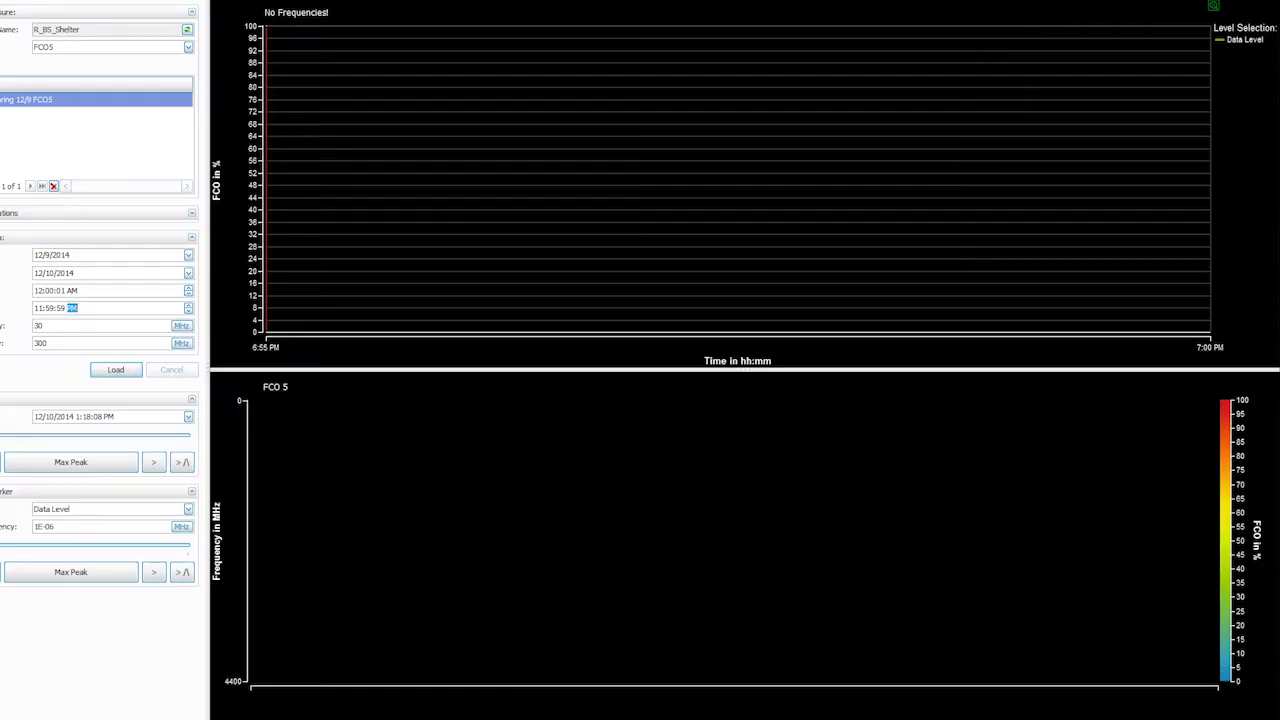
left_click(115, 369)
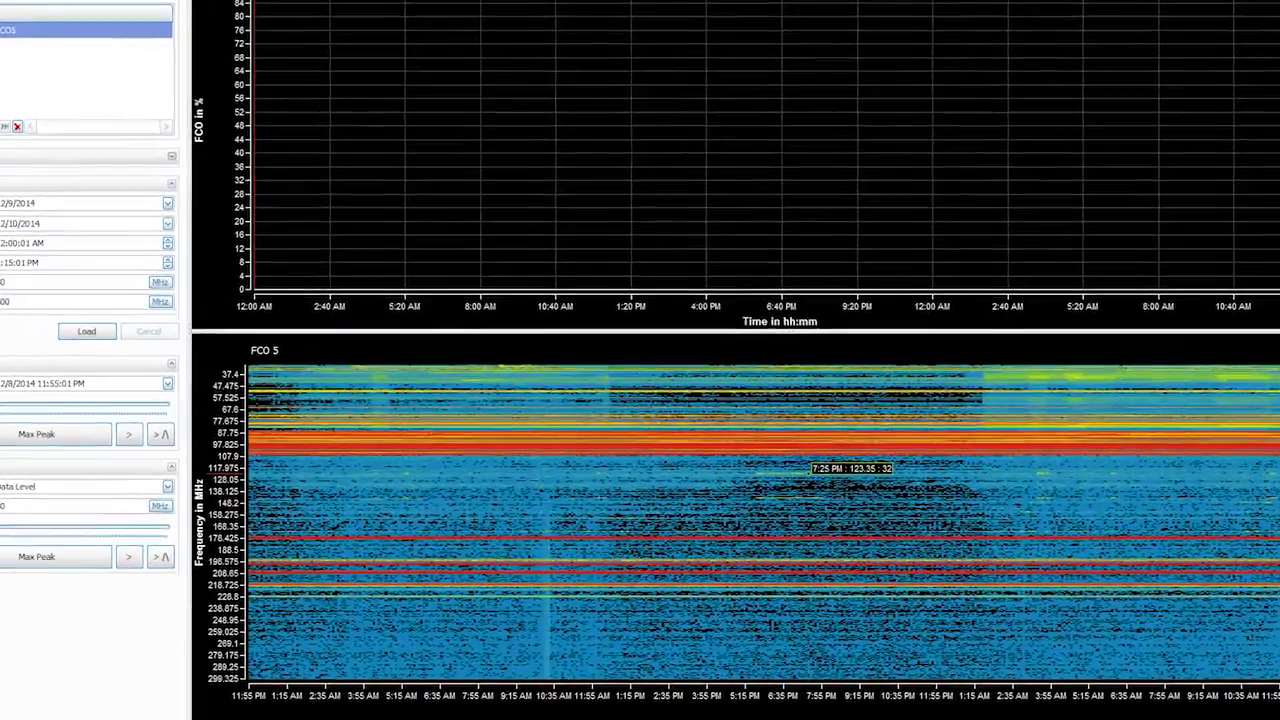
left_click(762, 498)
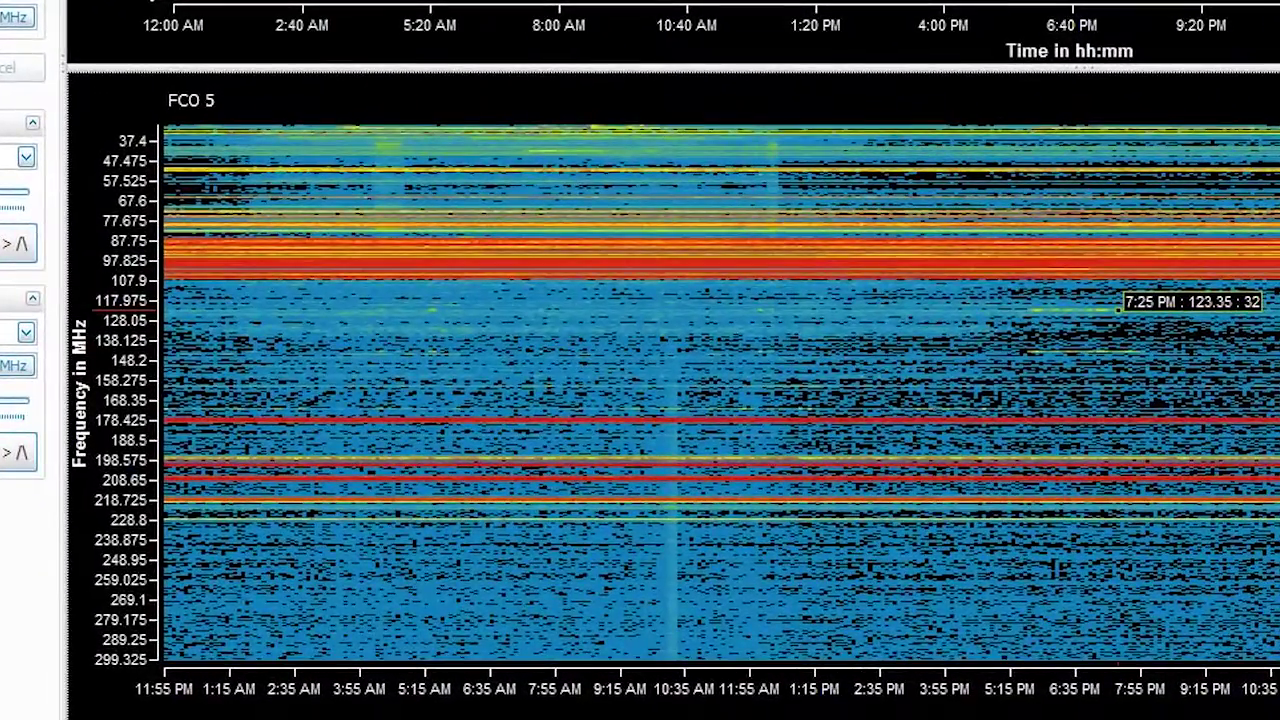